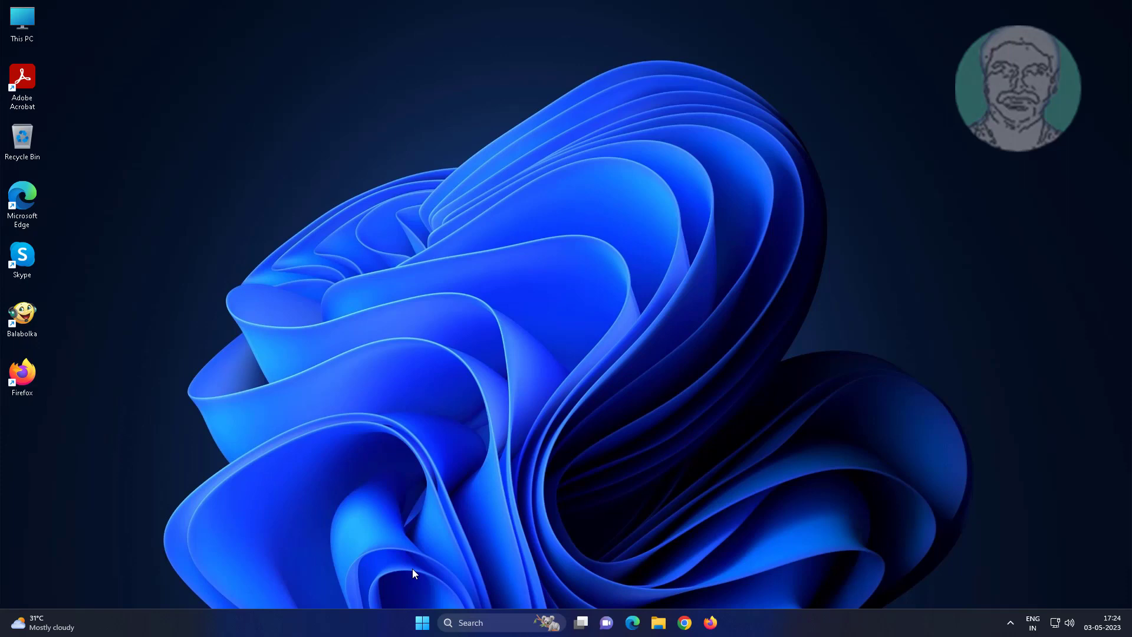
Step: Open Device Manager and review the Intel(R) 82574L Gigabit Network Connection's driver details
right_click(422, 624)
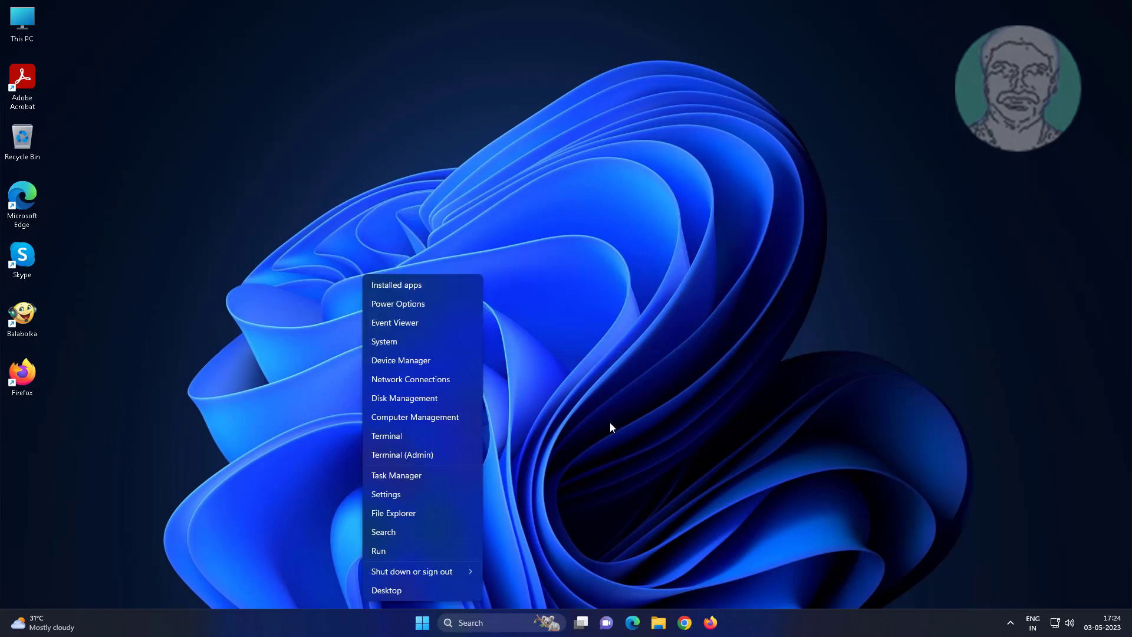
left_click(401, 360)
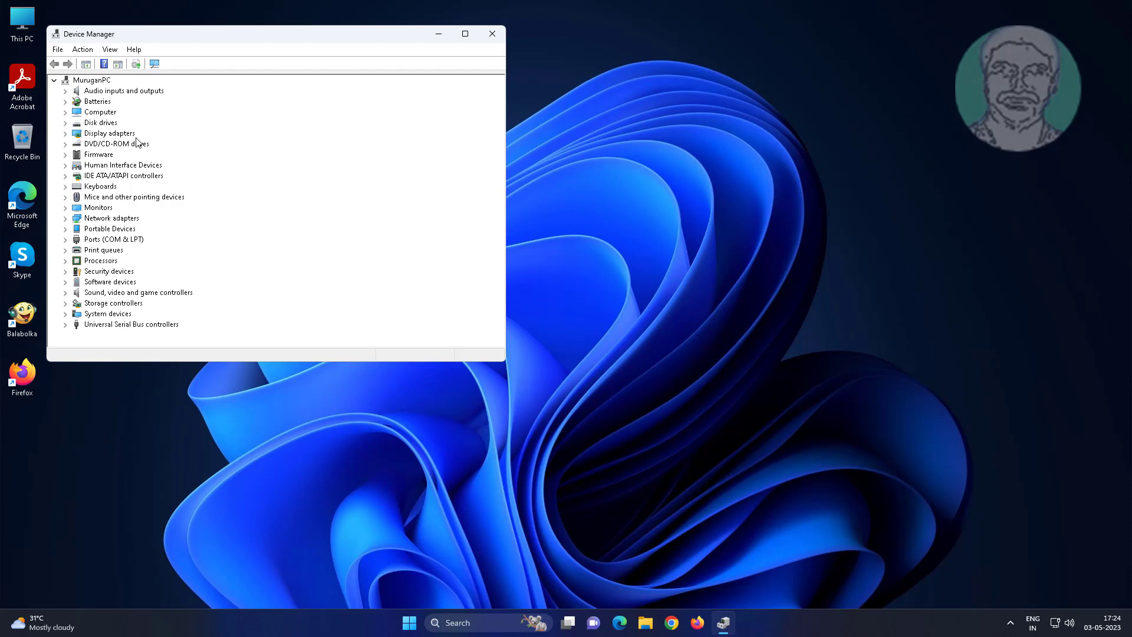
left_click(118, 218)
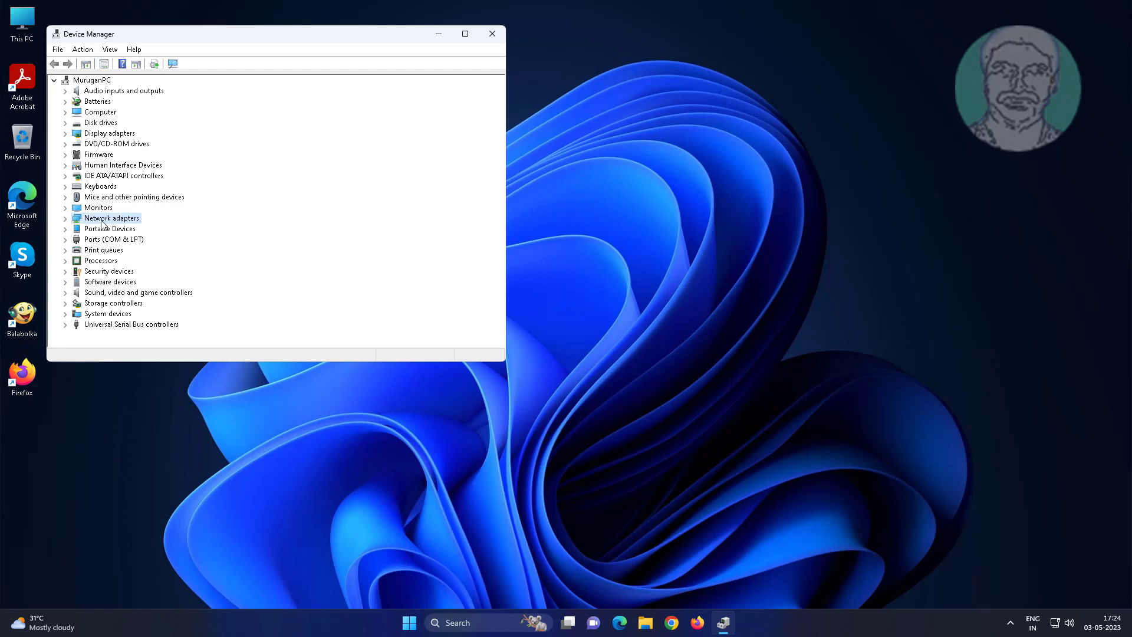
left_click(64, 219)
left_click(228, 231)
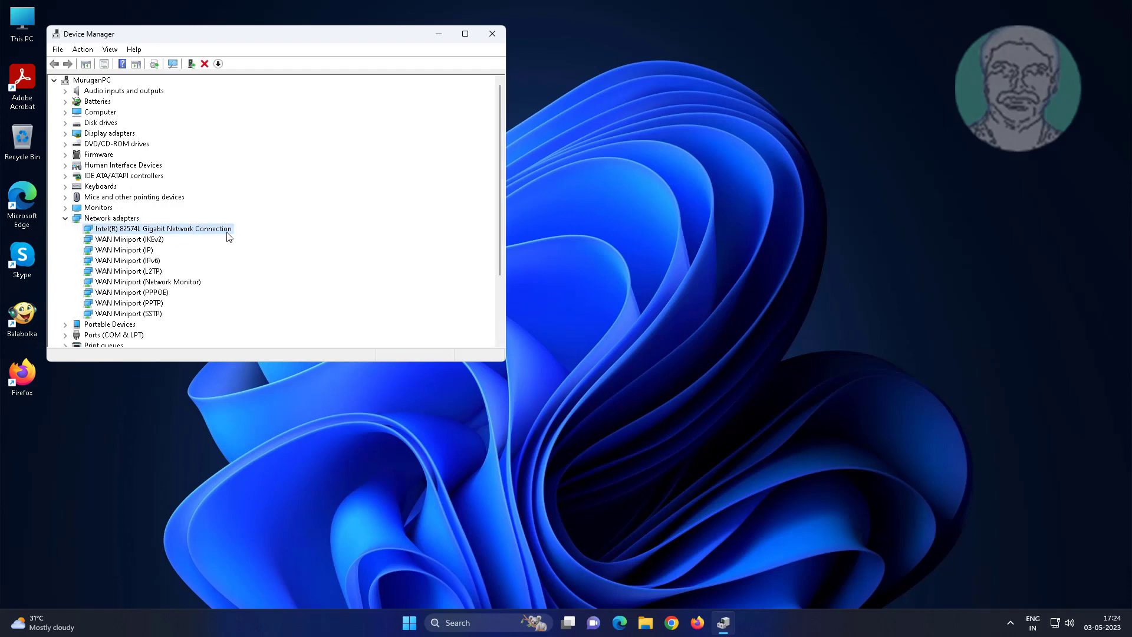
right_click(229, 237)
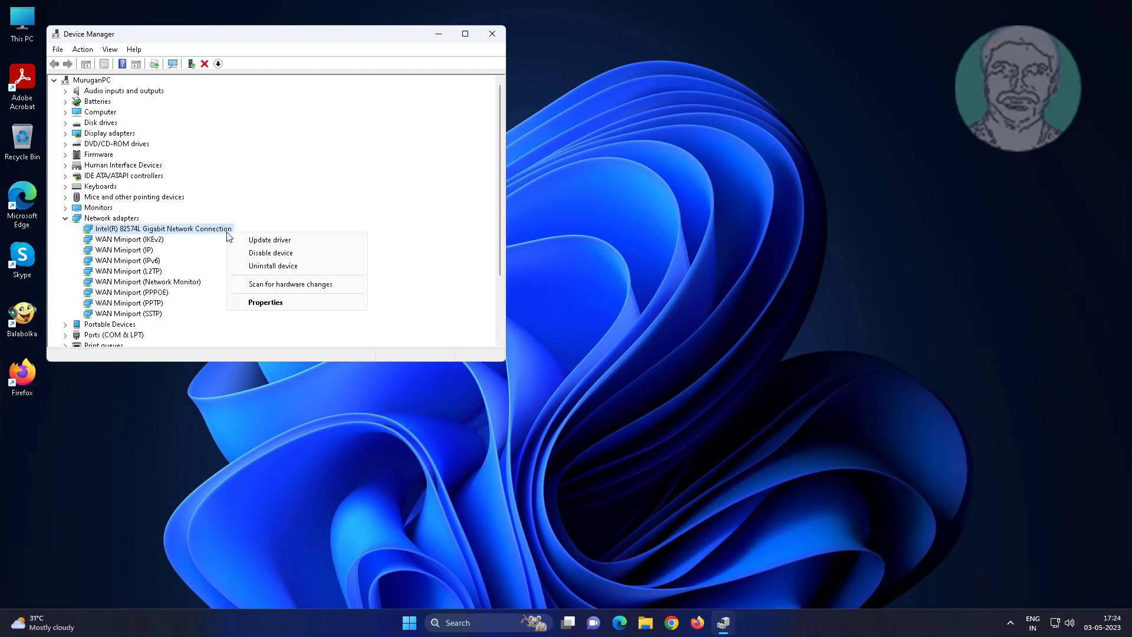
left_click(287, 302)
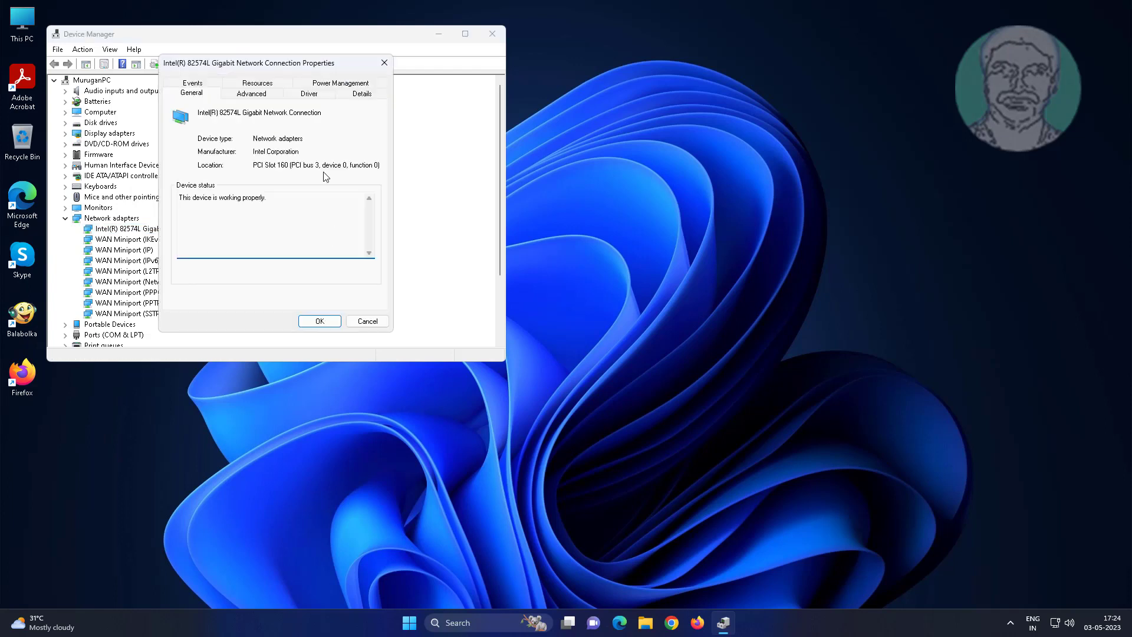
left_click(313, 95)
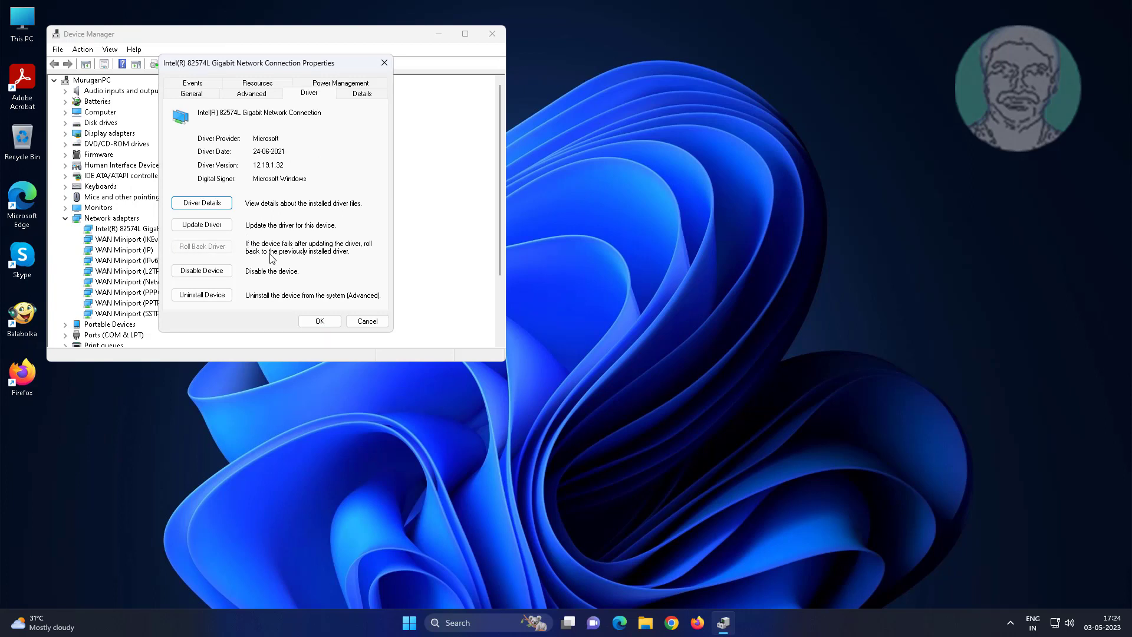
left_click(330, 323)
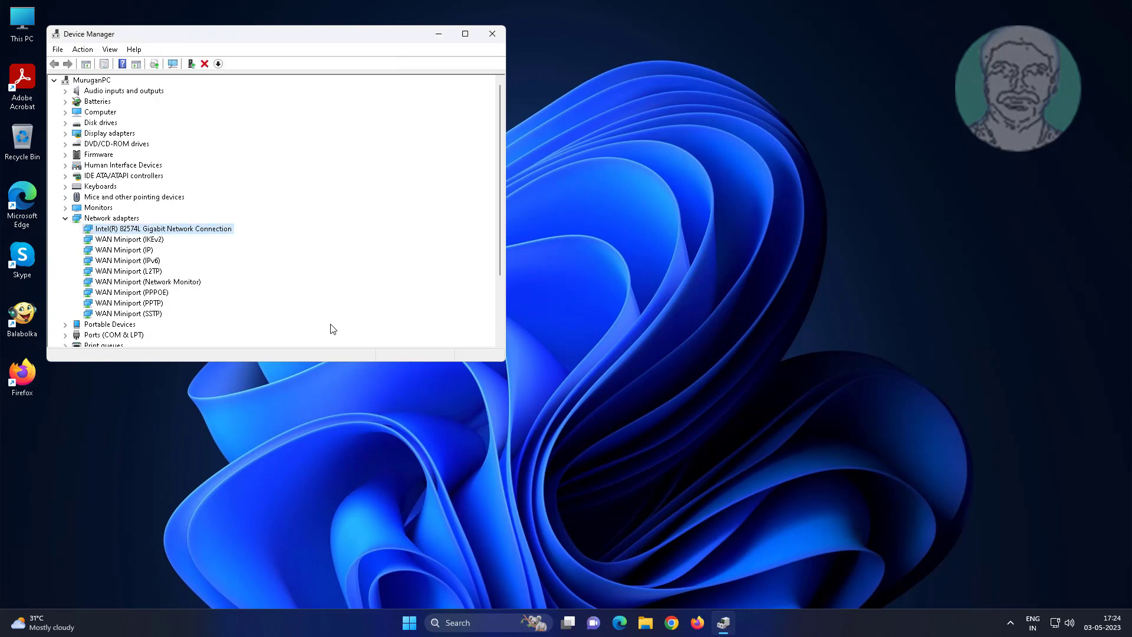
Step: Reopen Device Manager and bring up the Intel 82574L adapter's Driver properties
left_click(493, 33)
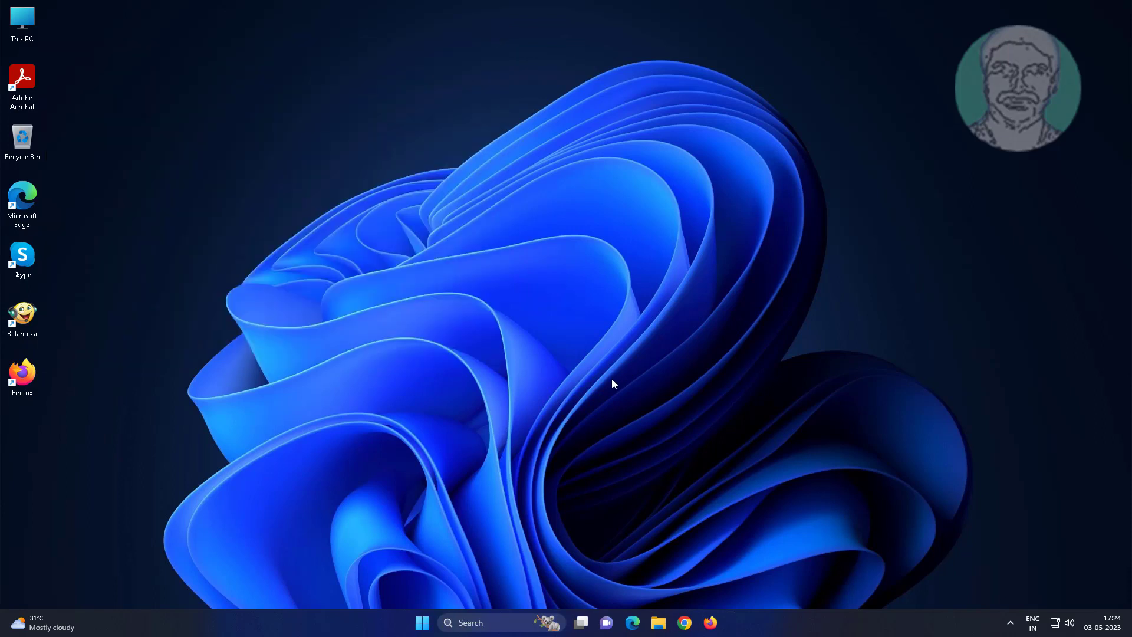
right_click(424, 624)
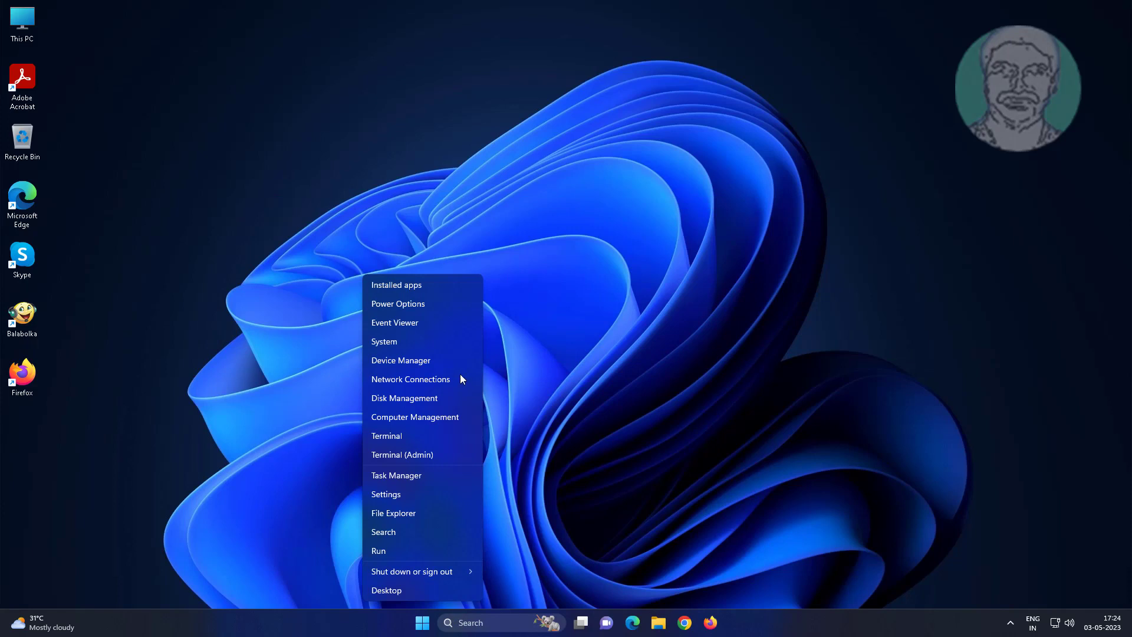
left_click(418, 365)
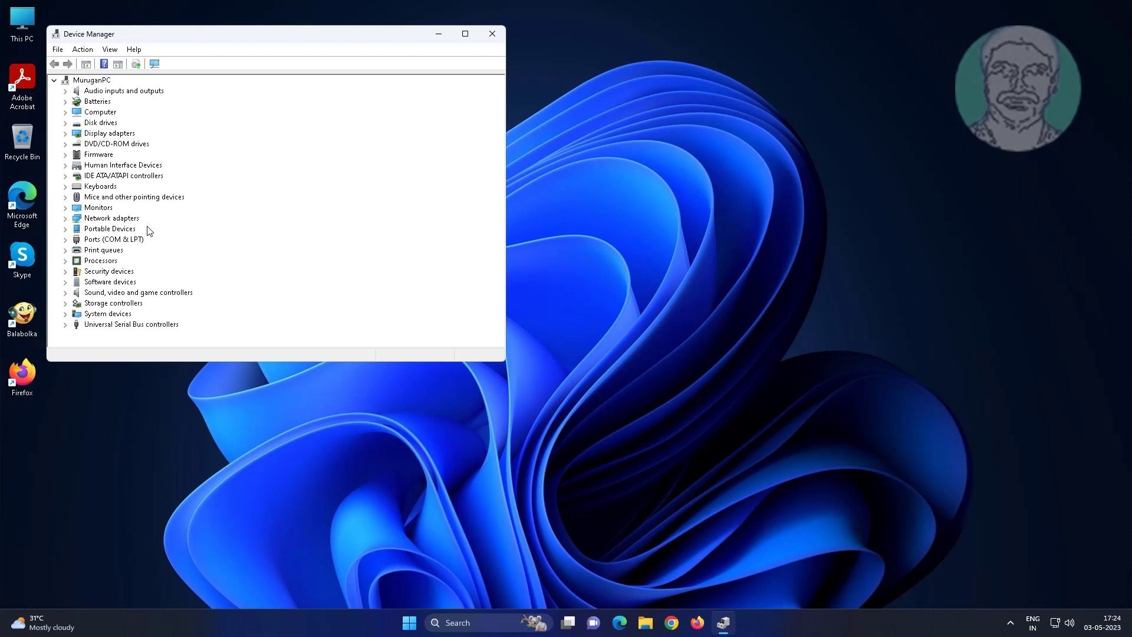
left_click(97, 219)
left_click(66, 218)
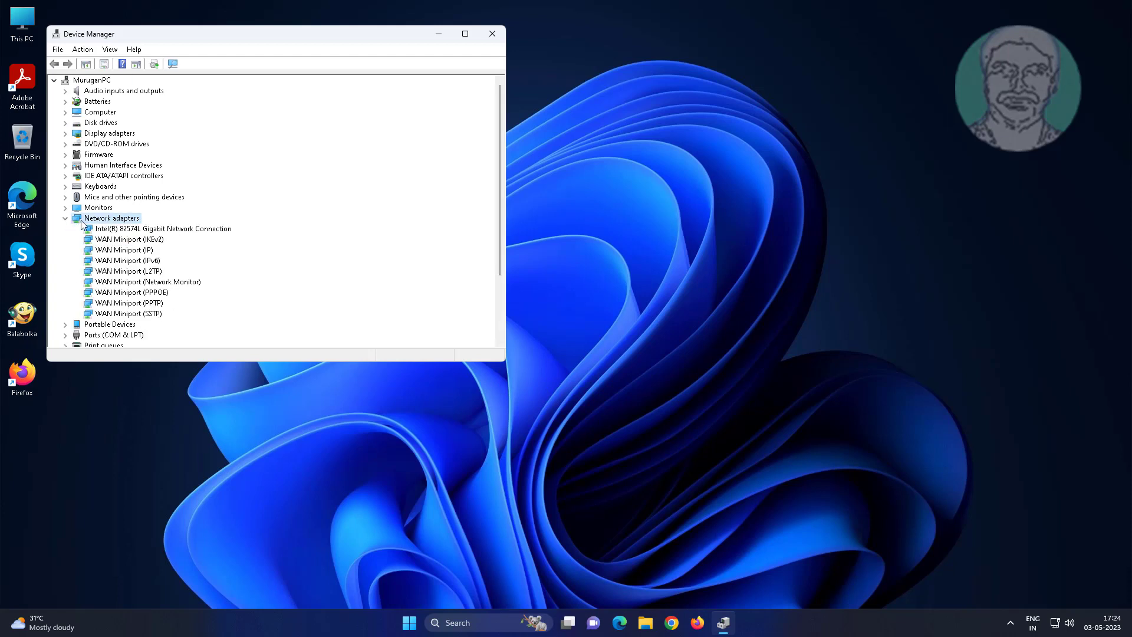
left_click(200, 230)
right_click(221, 232)
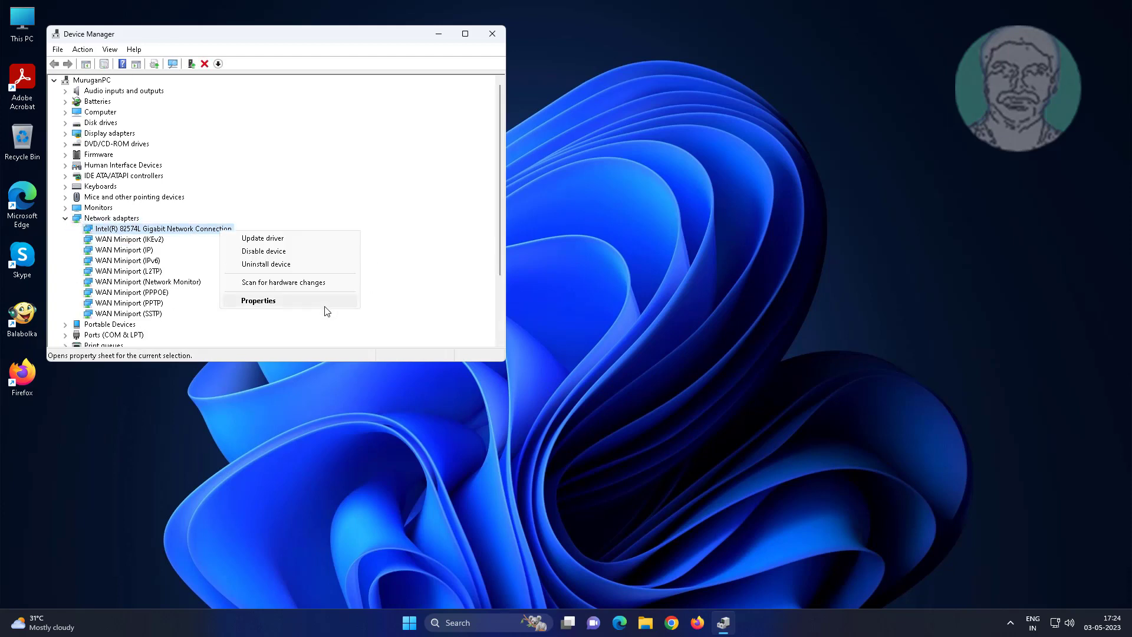
left_click(280, 302)
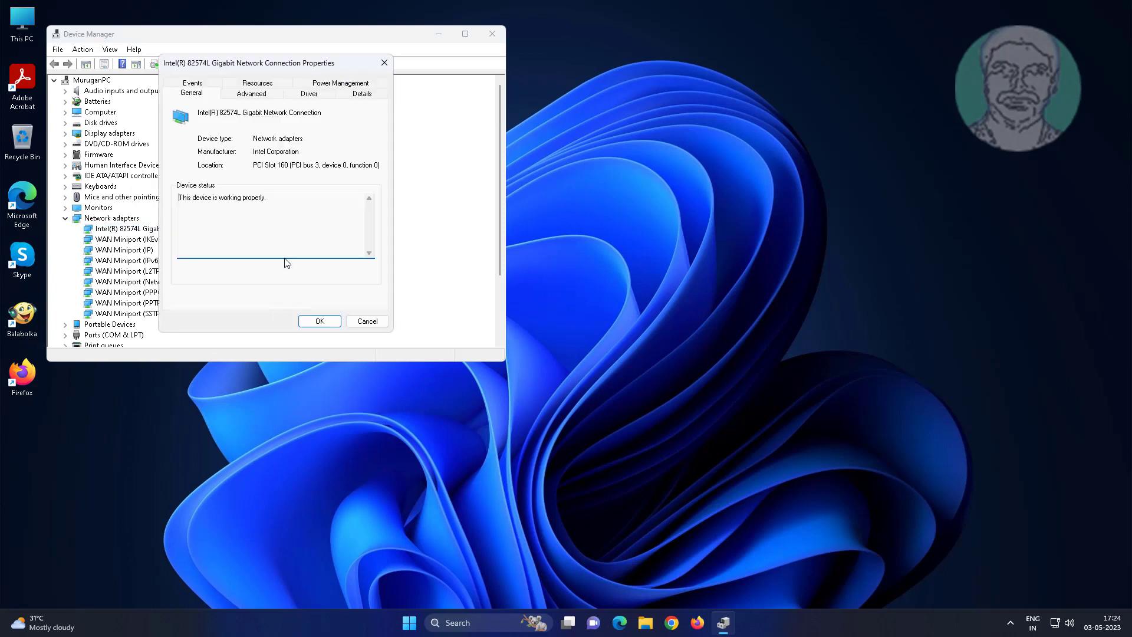
left_click(311, 96)
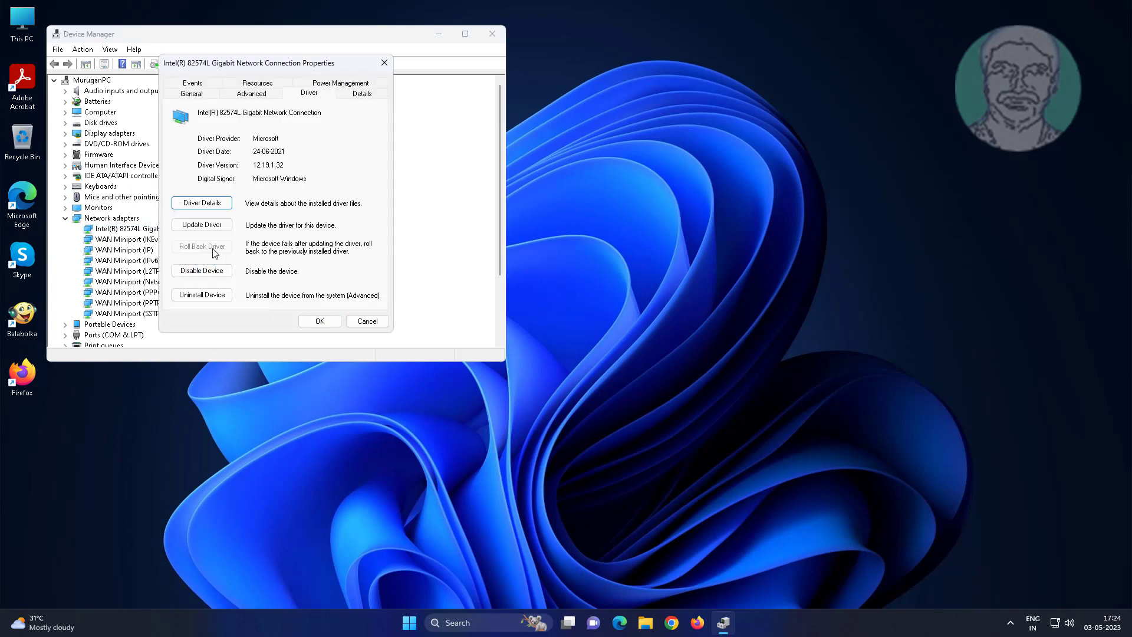
Step: Search automatically for an updated driver, then close the wizard, properties and Device Manager
left_click(216, 225)
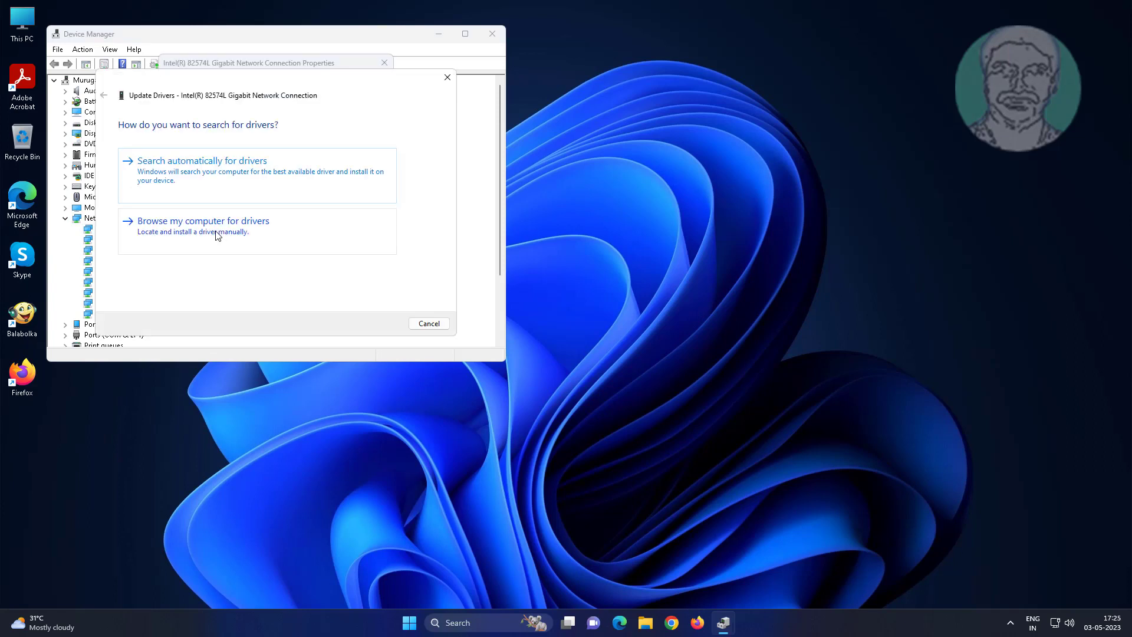
left_click(286, 177)
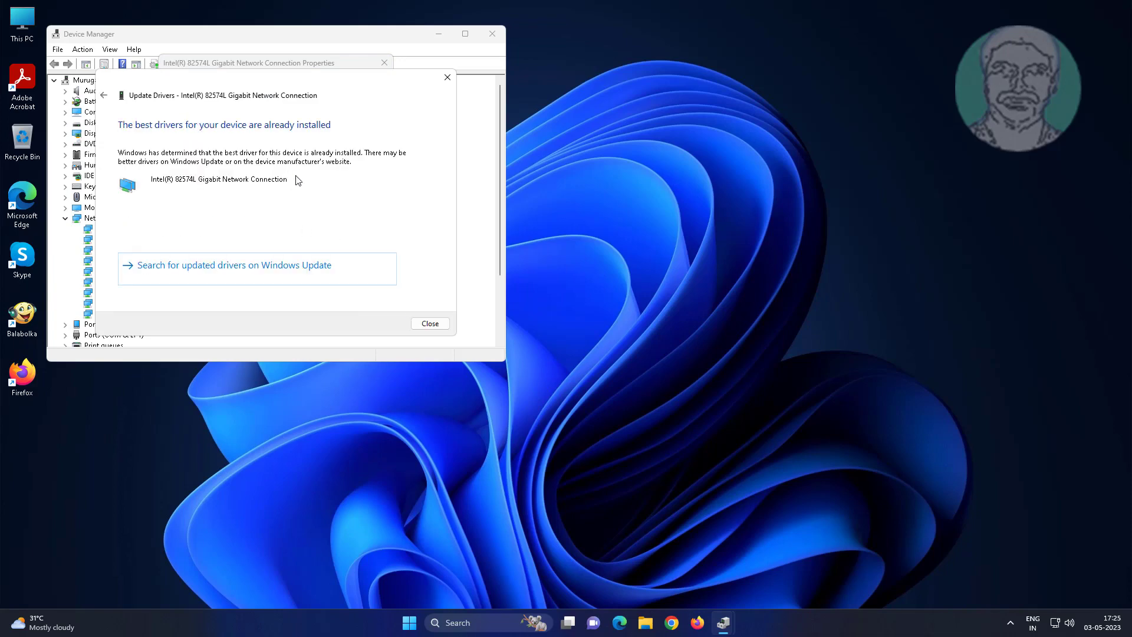
left_click(428, 323)
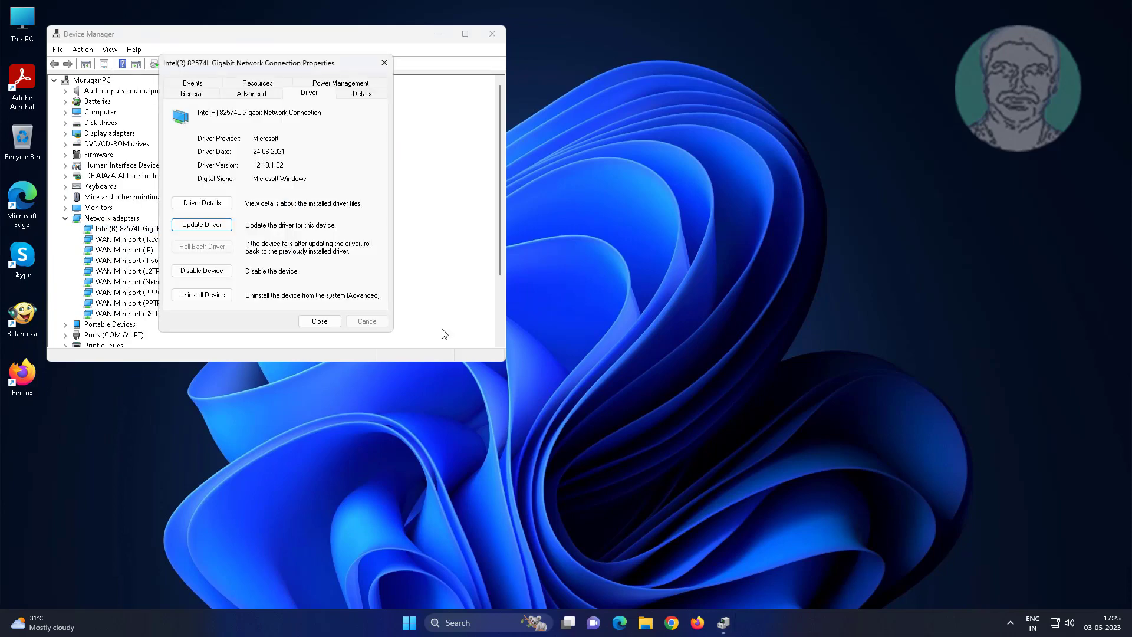
left_click(318, 321)
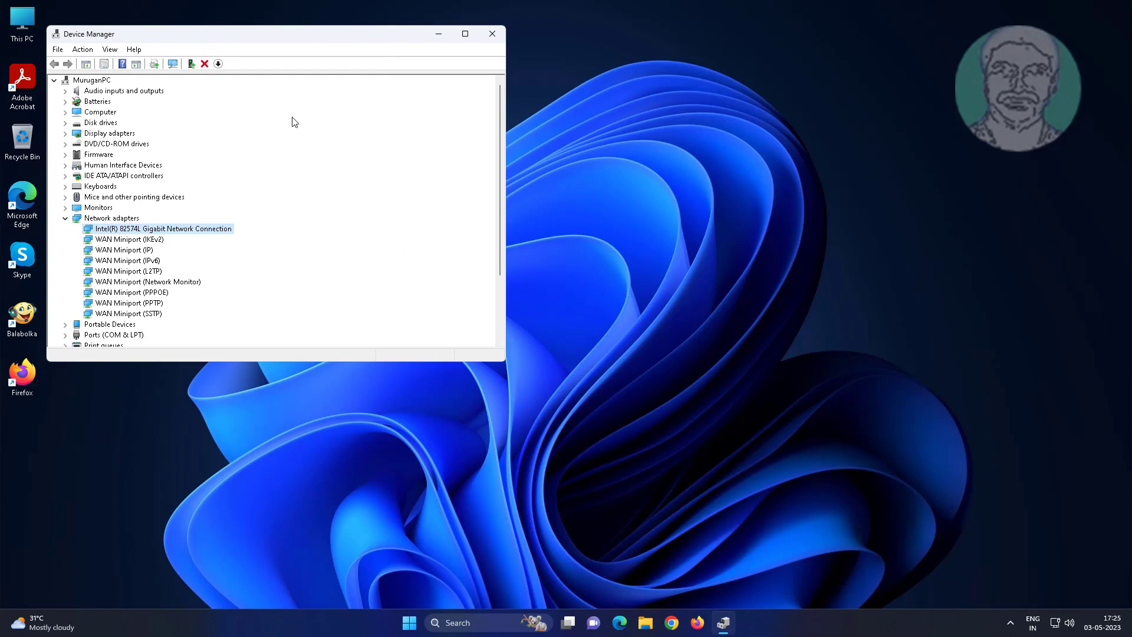
left_click(492, 34)
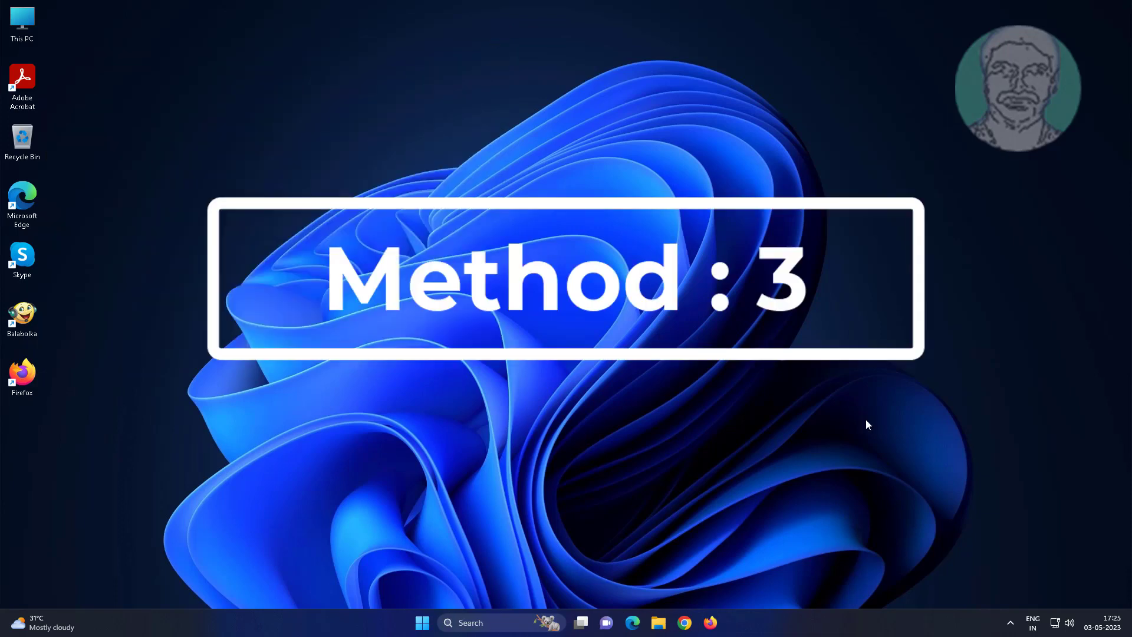
Step: Search for 'cmd' and run Command Prompt as administrator, accepting the UAC prompt
left_click(487, 625)
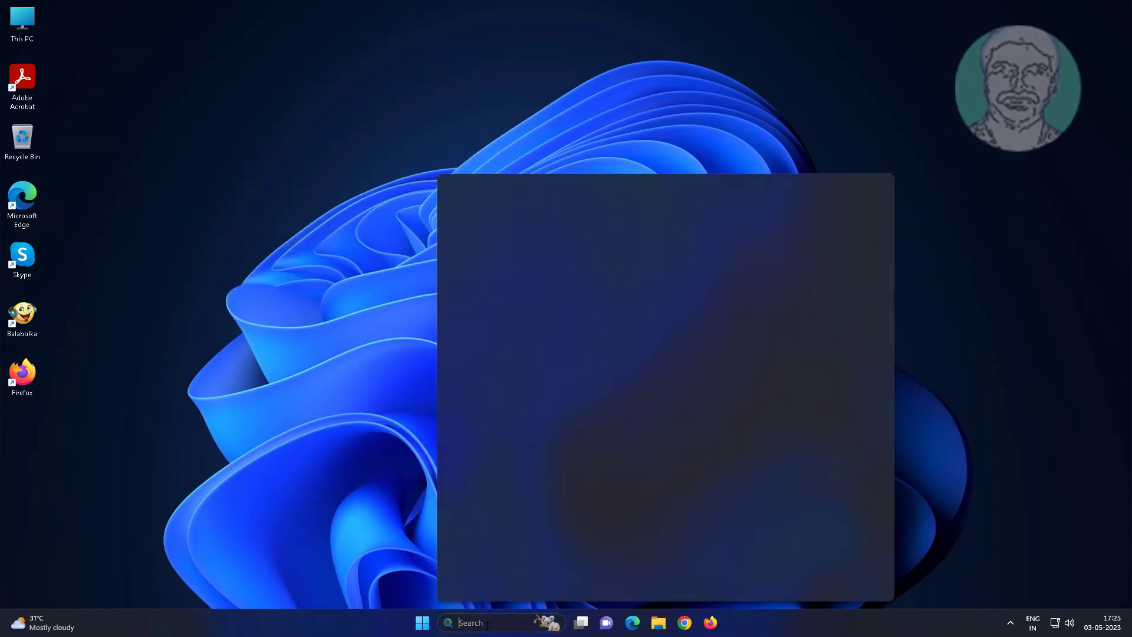
type("cmd")
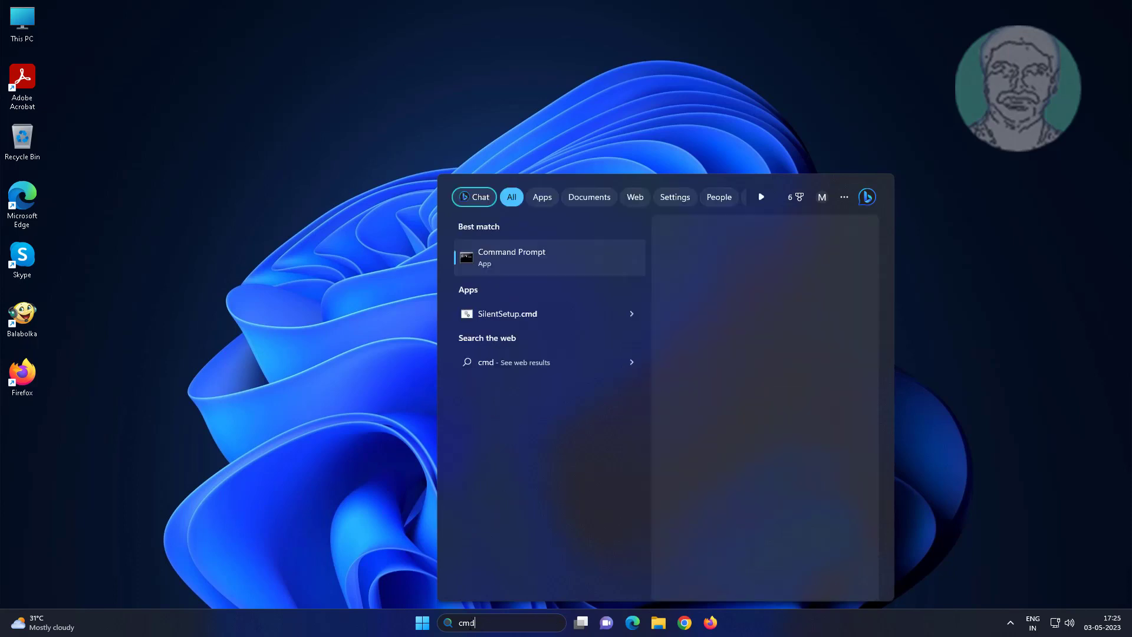
right_click(590, 268)
left_click(600, 268)
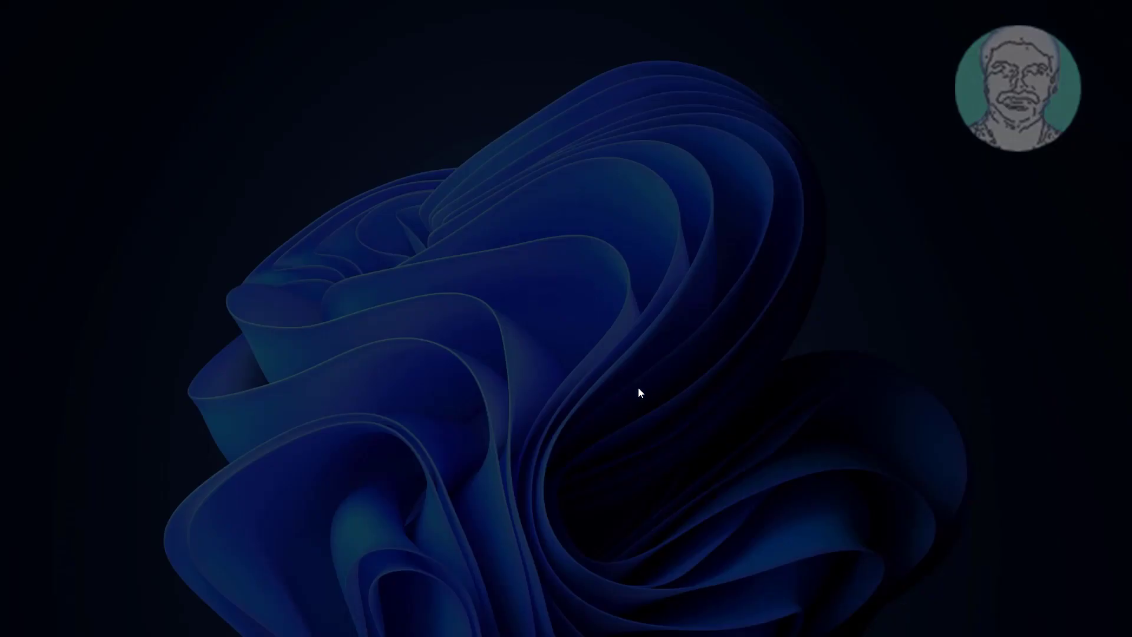
left_click(507, 403)
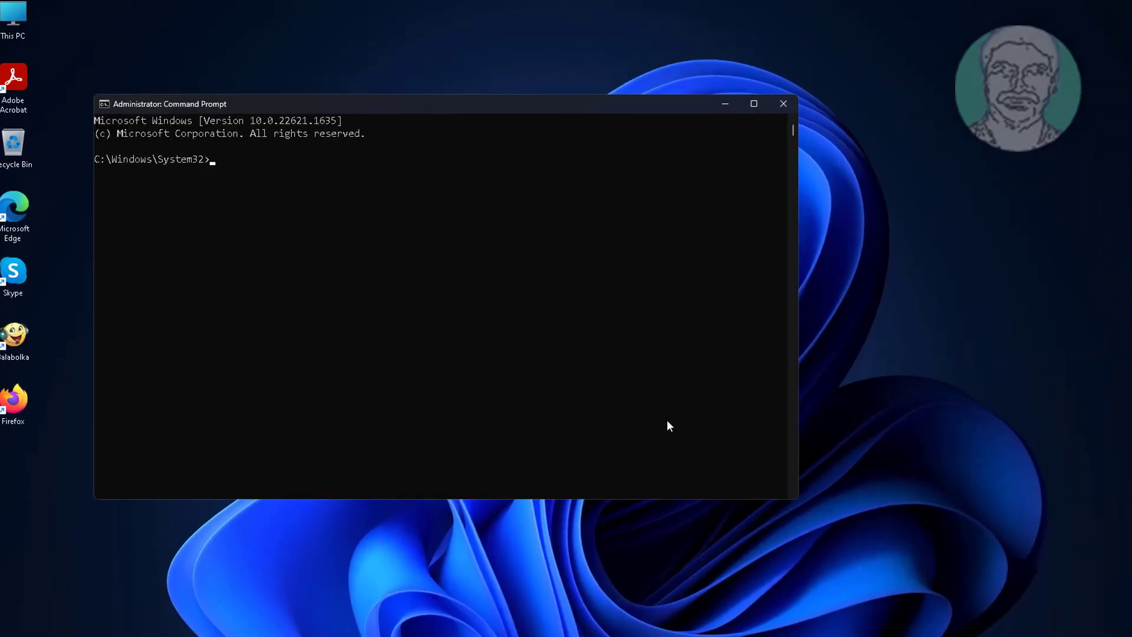
Step: Run sfc /scannow to completion, then enter the dism /online /cleanup-image /restorehealth command
type("sfc /scannow")
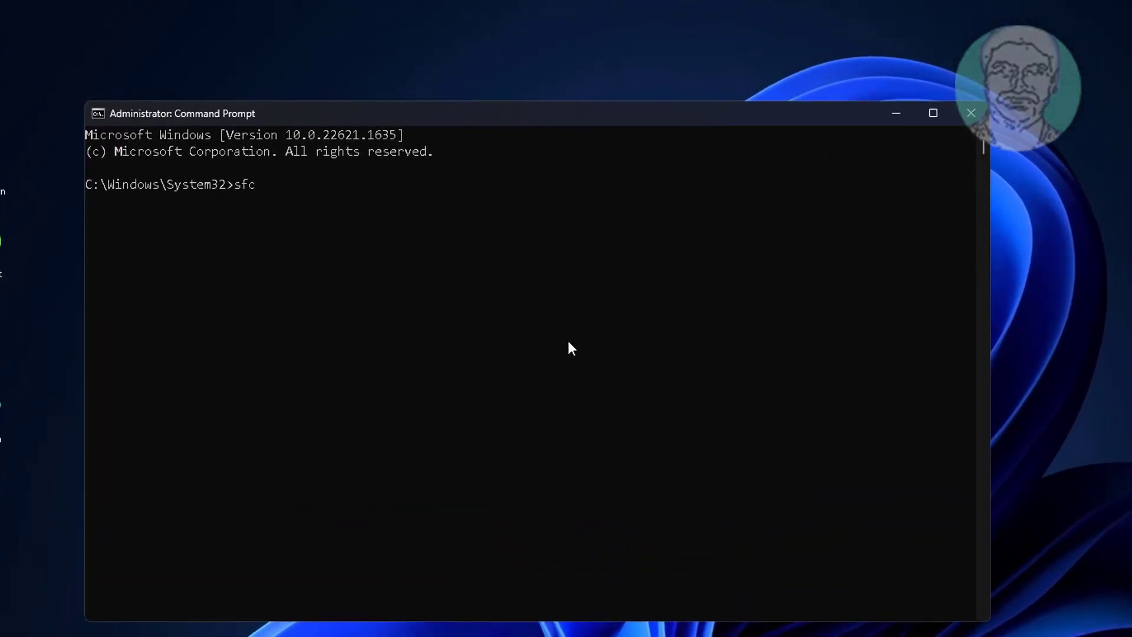
key("Return")
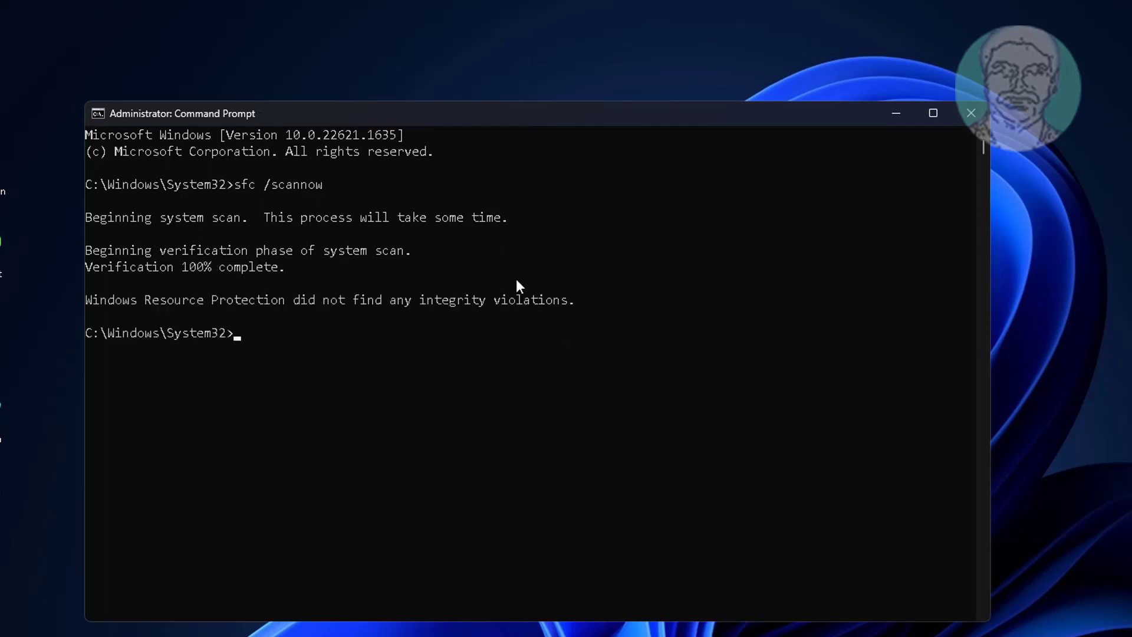
type("dism /online /cleanup")
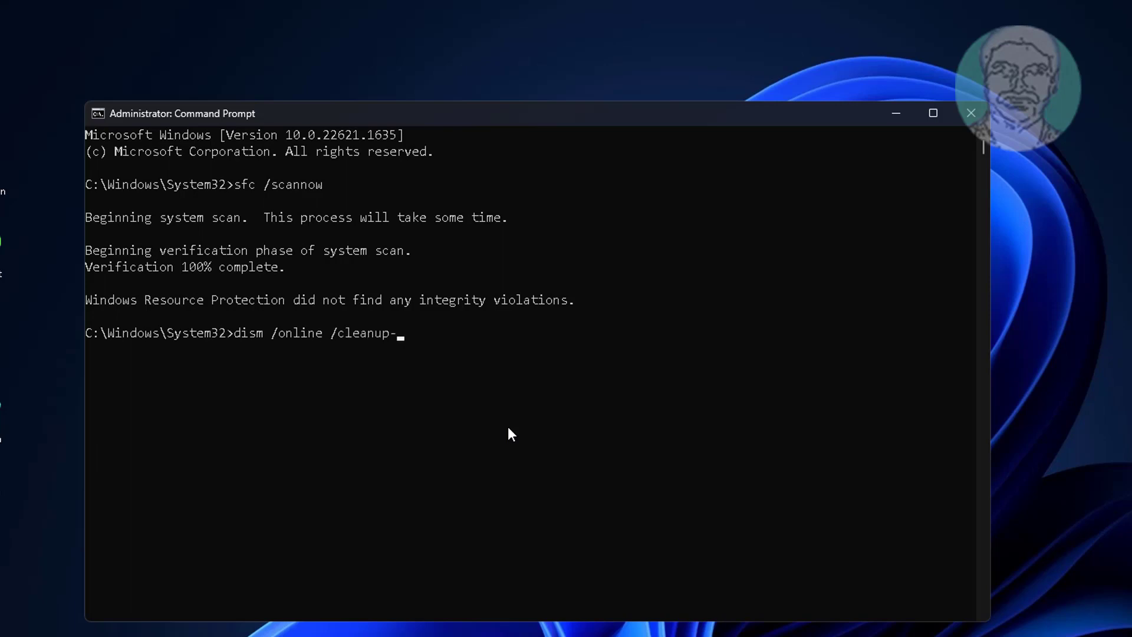
type("-image /restorehealth")
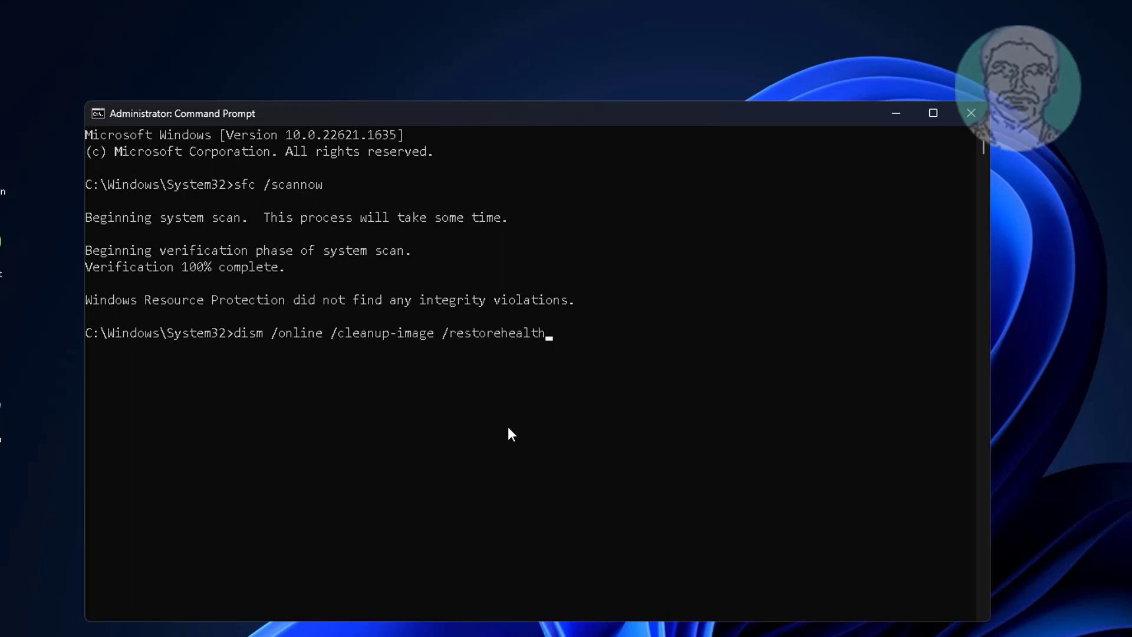
Step: Run the DISM restorehealth repair until it completes successfully, then exit the console
key("Return")
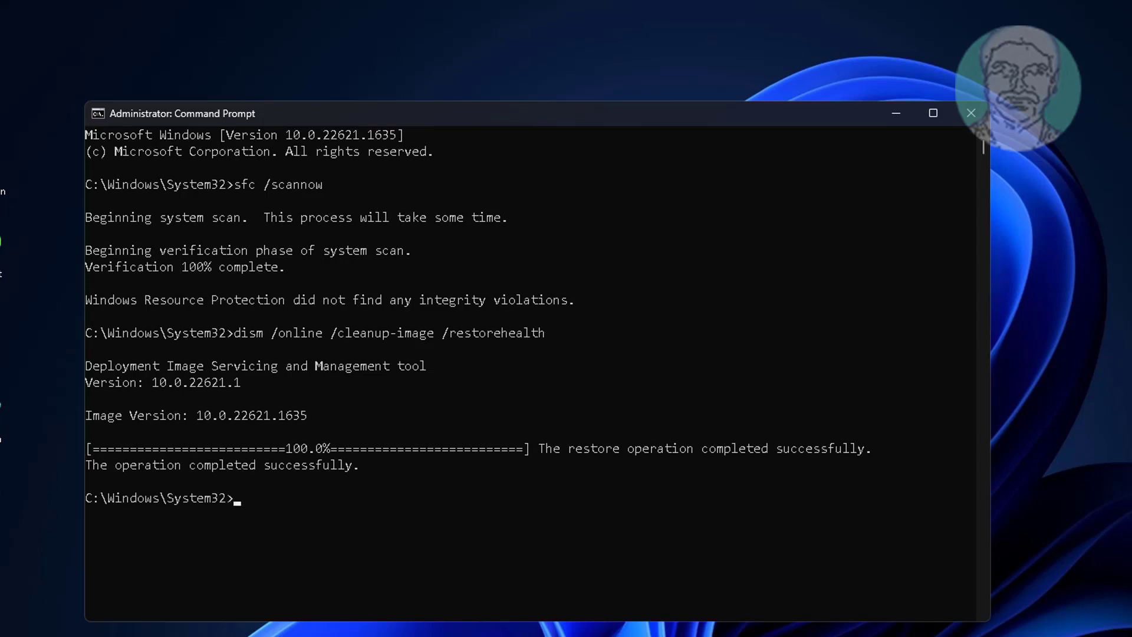
left_click(534, 561)
type("exit")
key("Return")
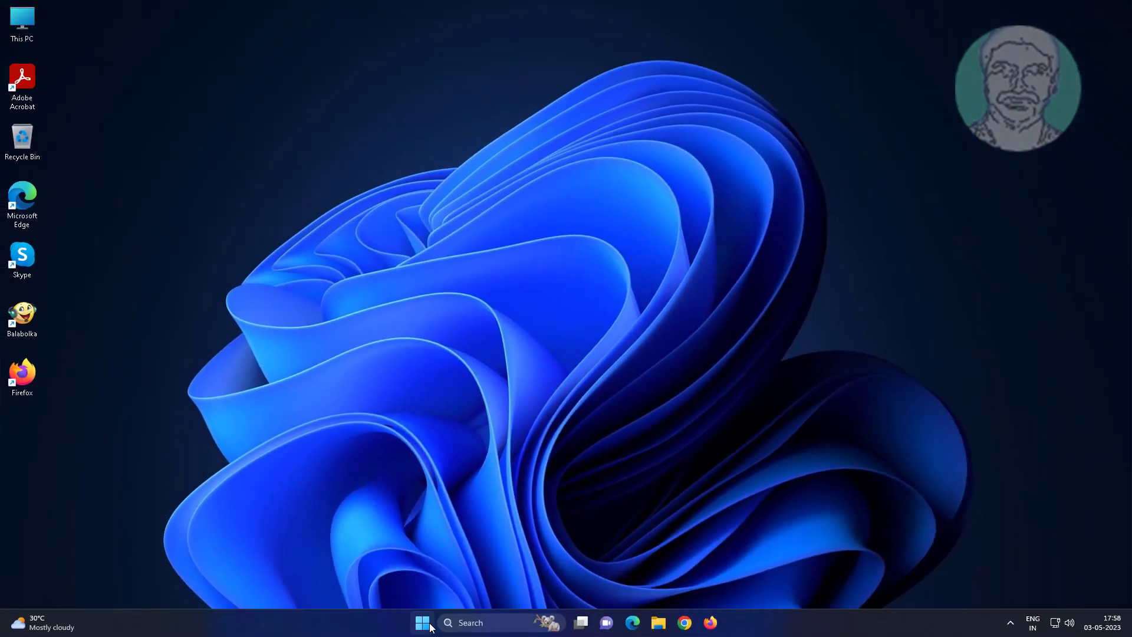
Step: Restart the PC from the Start menu's power options
left_click(423, 623)
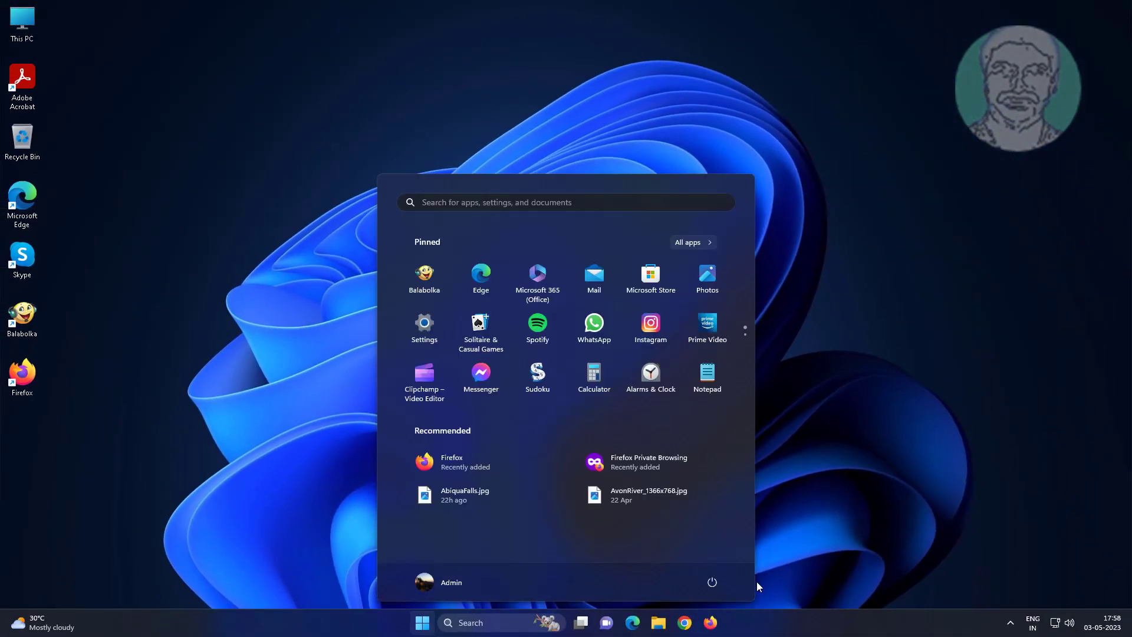
left_click(711, 584)
left_click(715, 555)
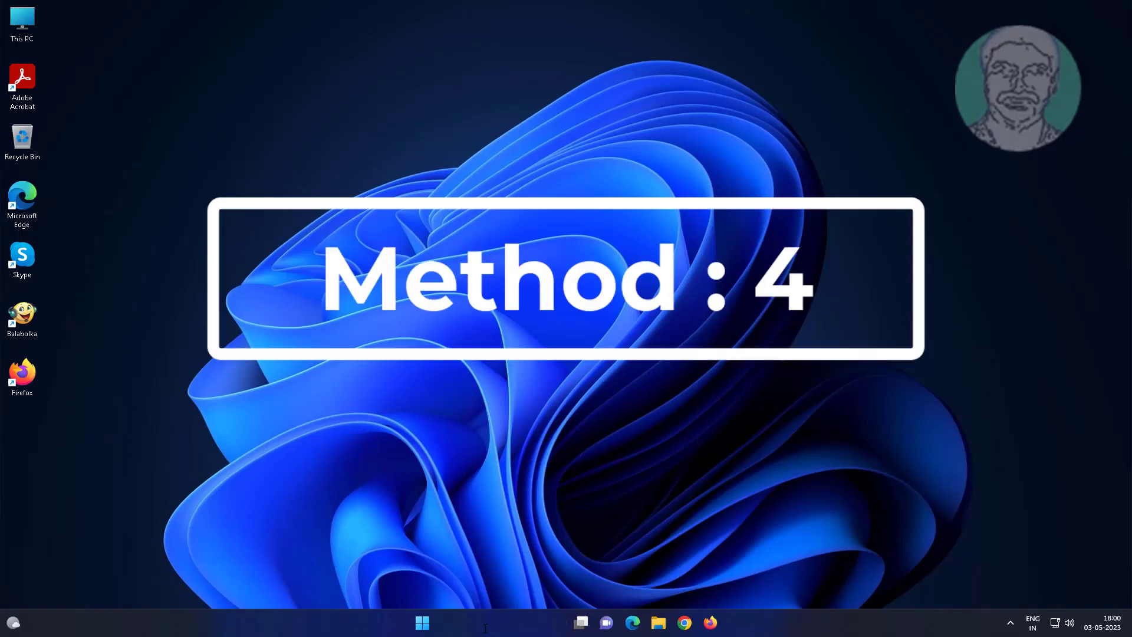
Step: Reopen Command Prompt as administrator from Search and enter chkdsk /f /x /r c:
left_click(485, 625)
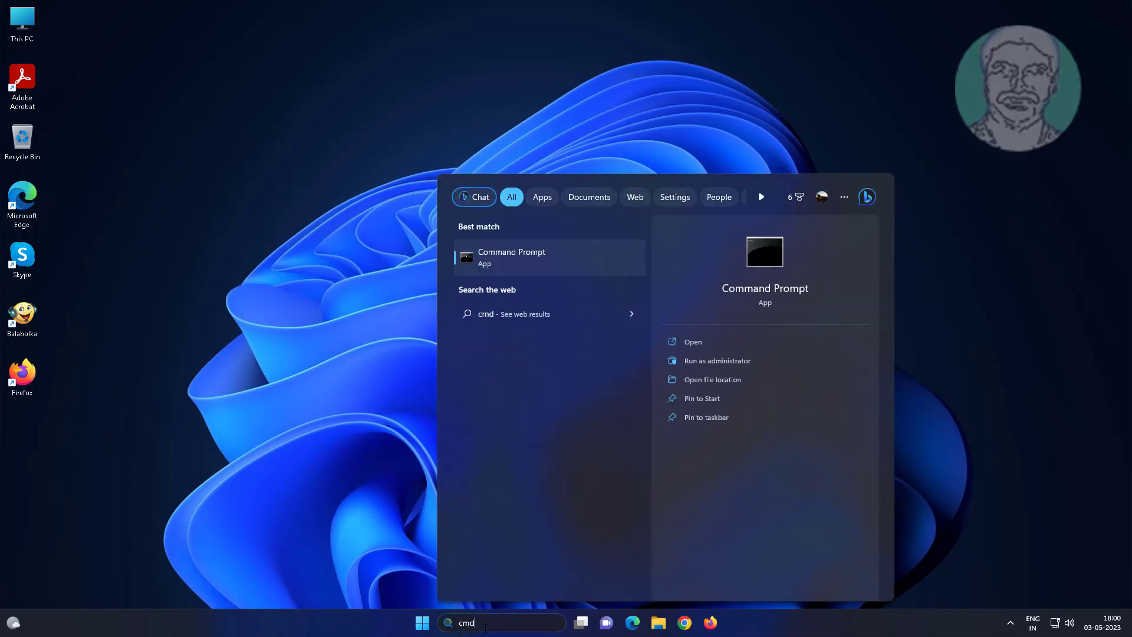
right_click(515, 263)
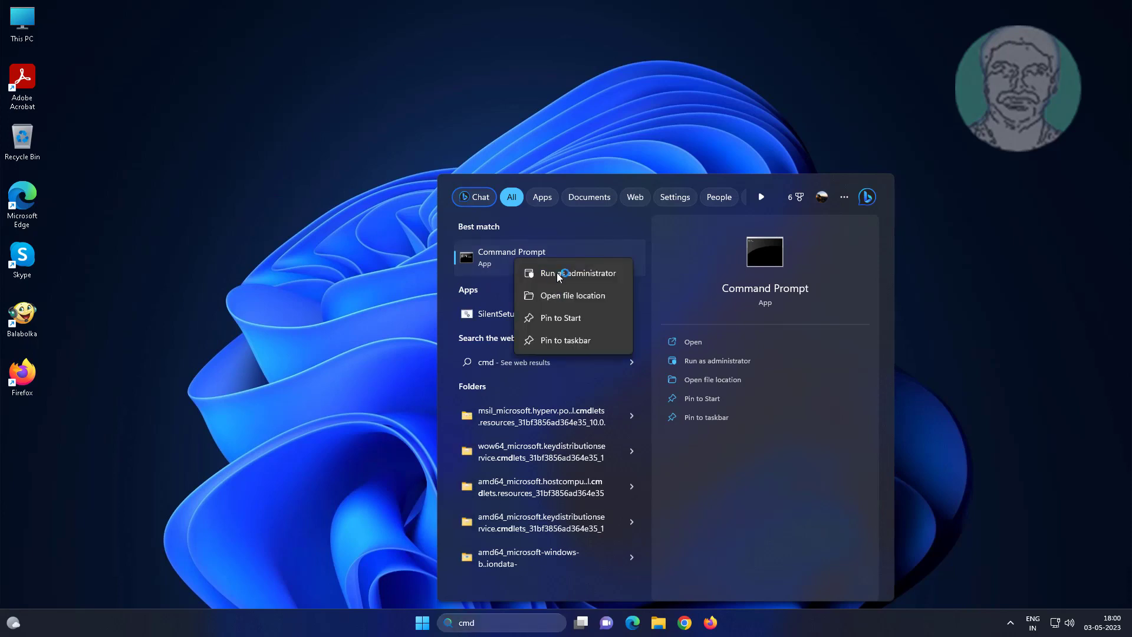
left_click(564, 275)
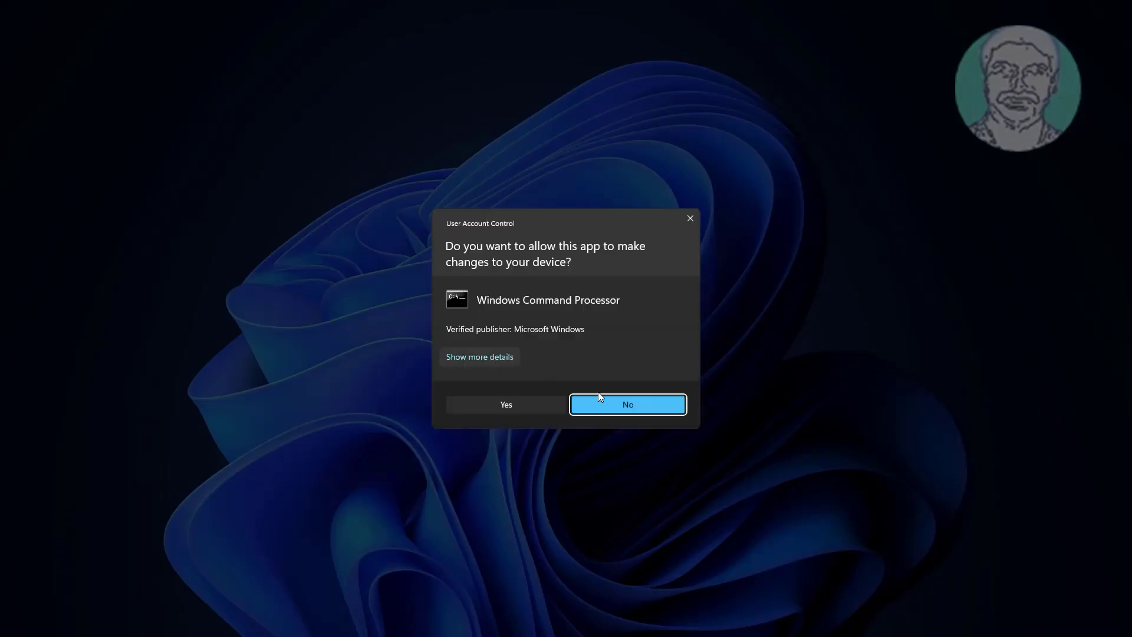
left_click(518, 406)
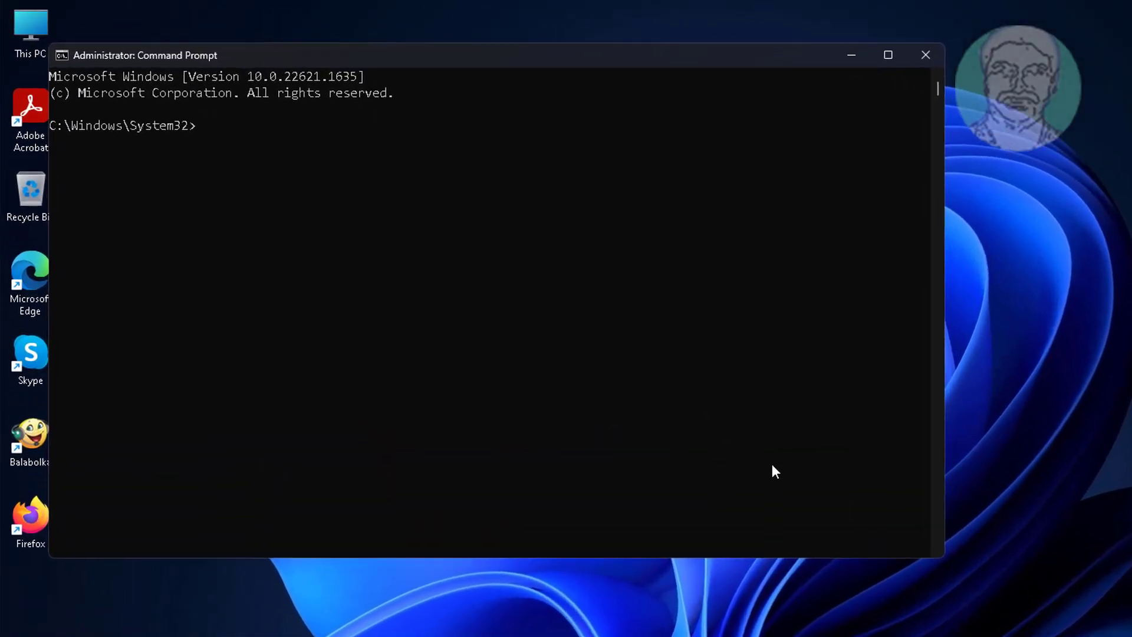
type("ch")
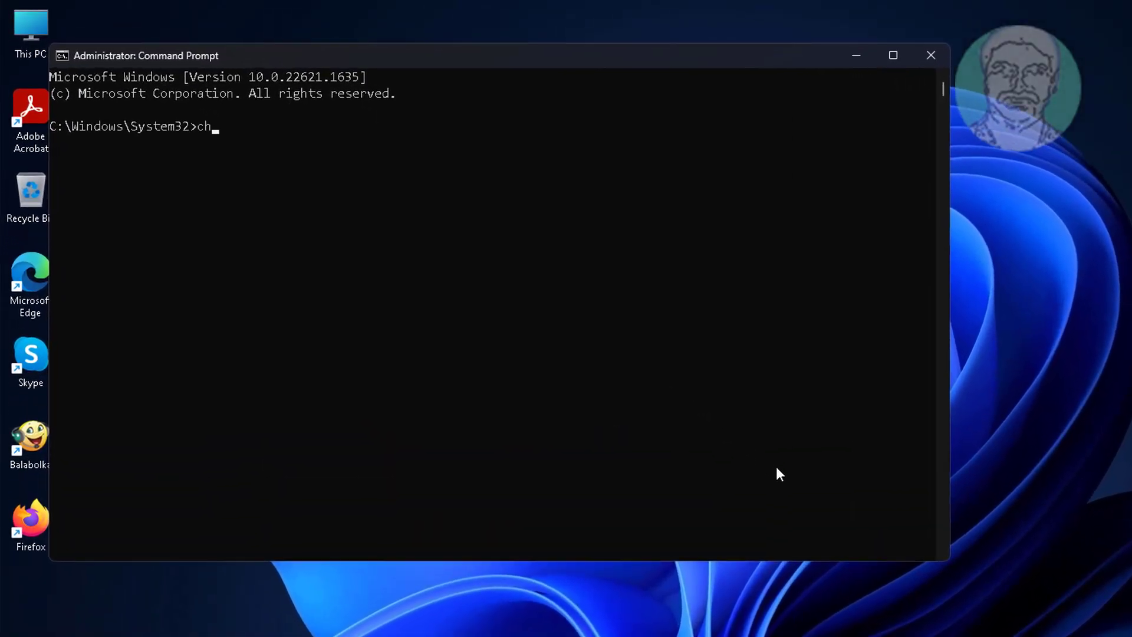
type("kdsk /f /x /r c:")
Step: Schedule chkdsk /f /x /r c: for the next restart by answering Y, then exit
key("Return")
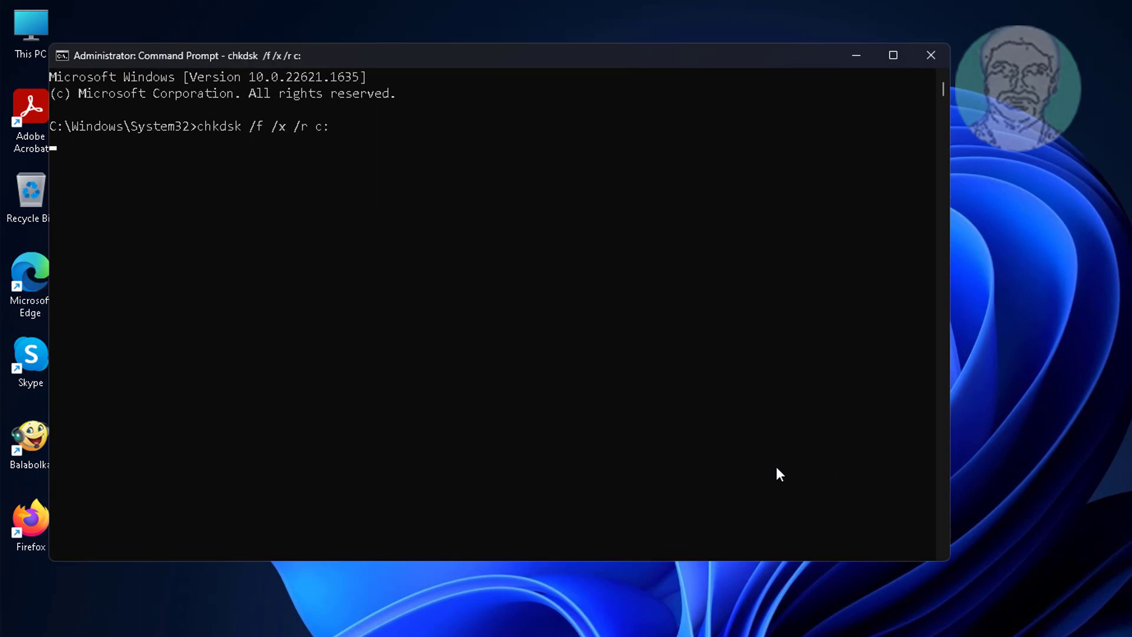
type("Y")
key("Return")
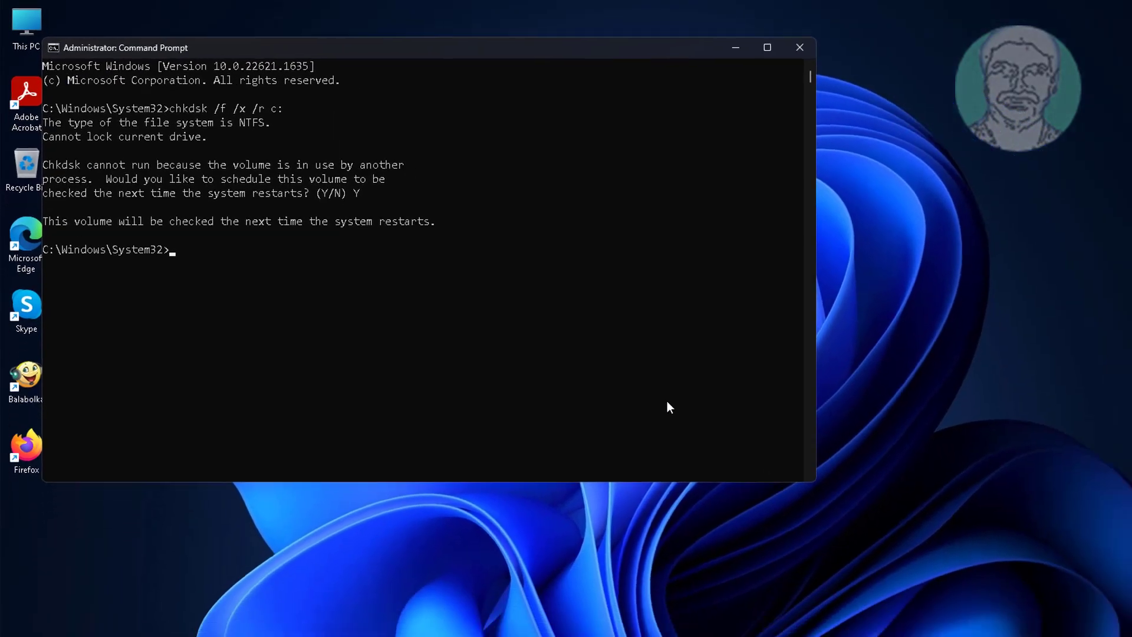
type("exit")
key("Return")
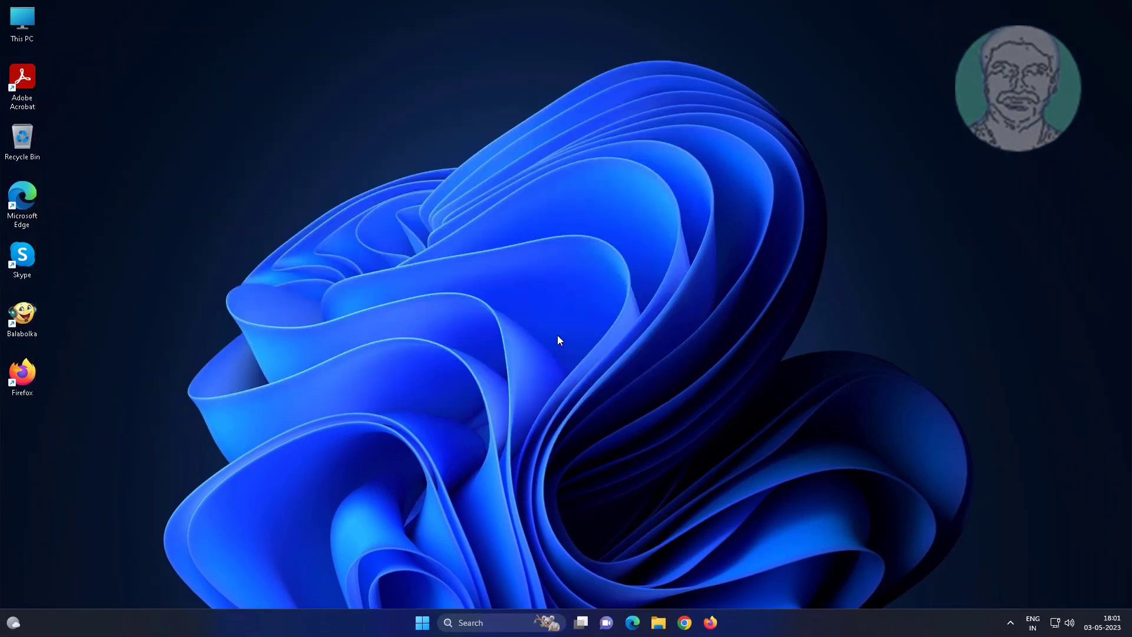
Step: Restart Windows from the Start menu's Power button
left_click(422, 623)
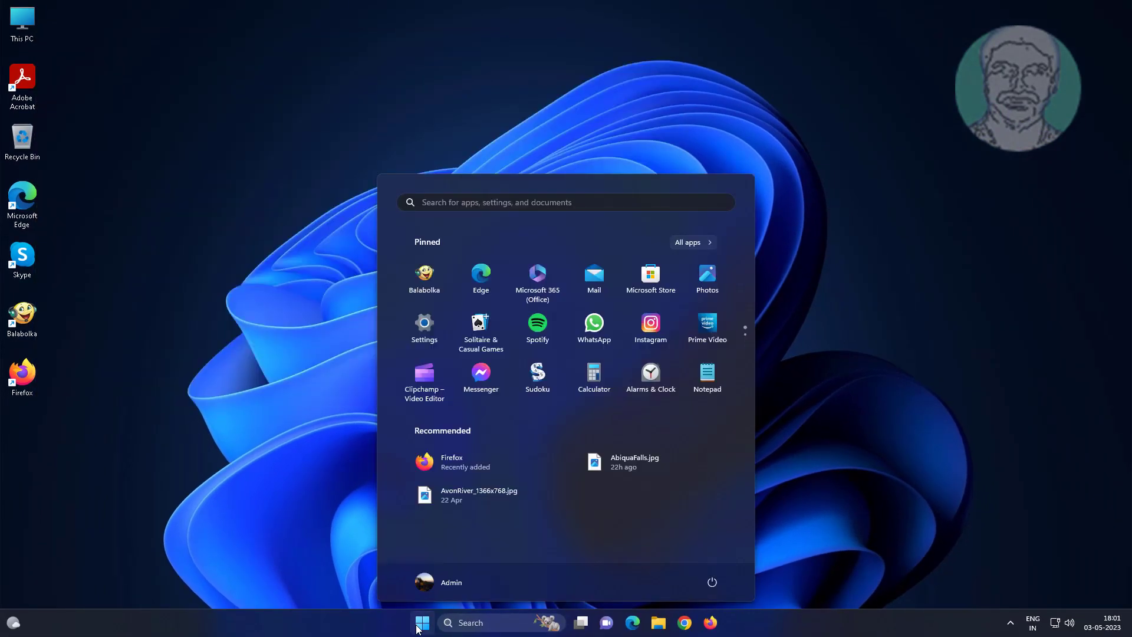
left_click(712, 583)
left_click(713, 563)
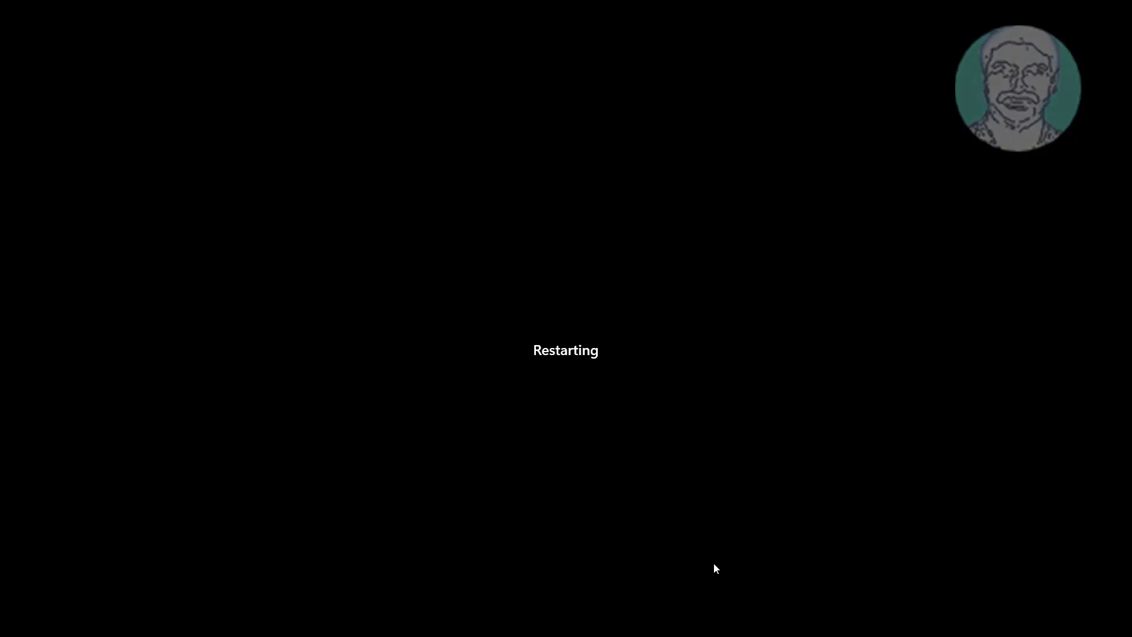